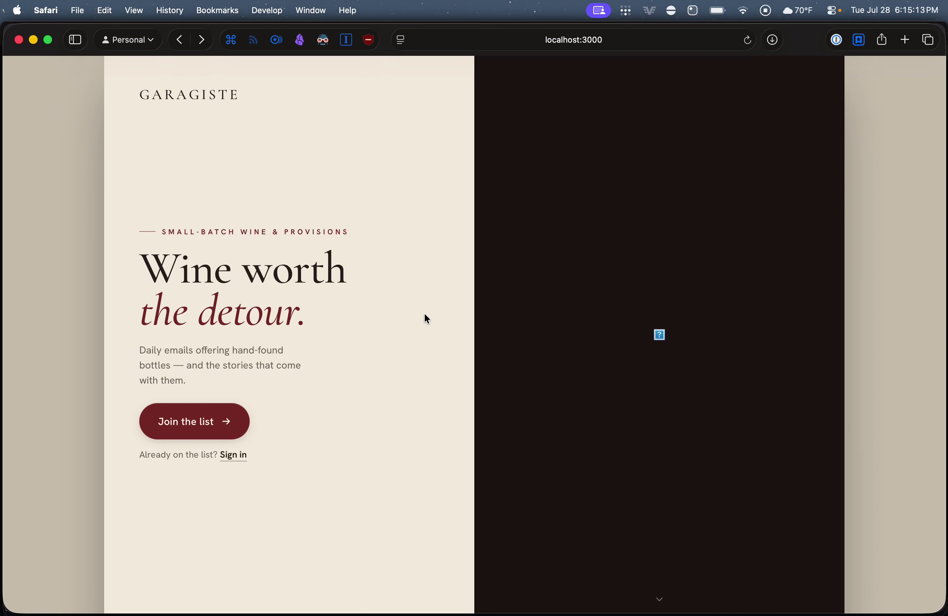
Start the wine list sign-up and enter the customer's full name and birth date
{"action": "left_click", "coordinate": [574, 40]}
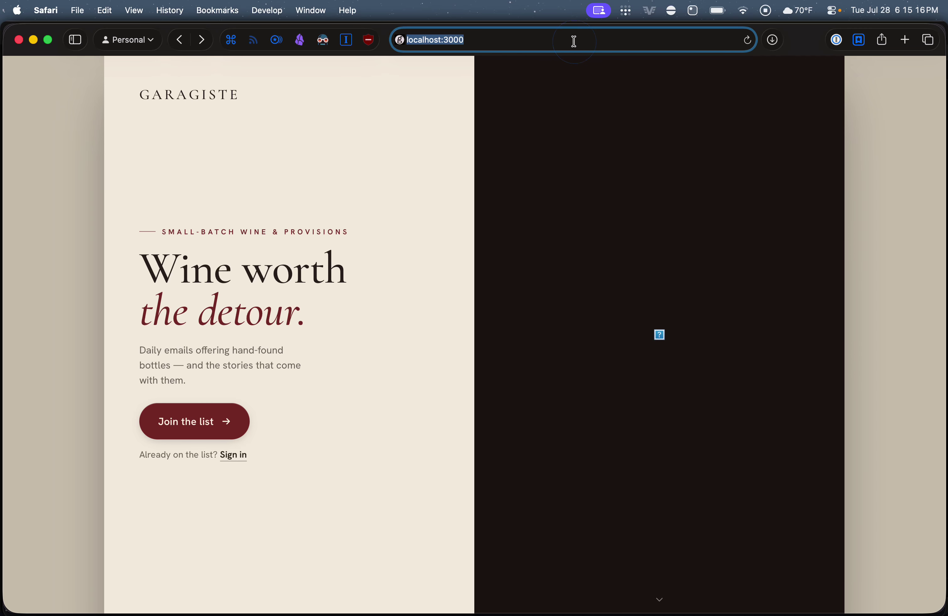
{"action": "left_click", "coordinate": [426, 226]}
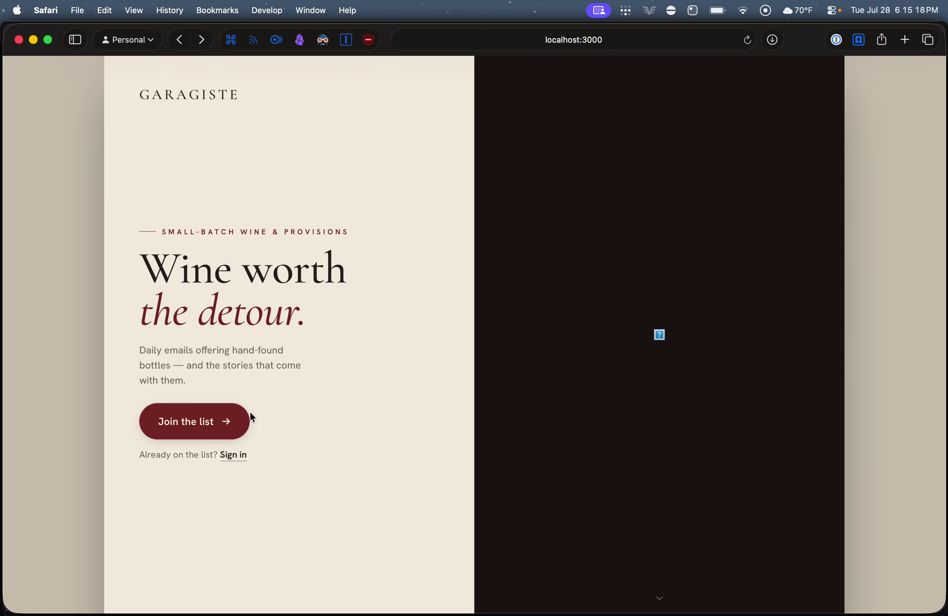
{"action": "left_click", "coordinate": [210, 430]}
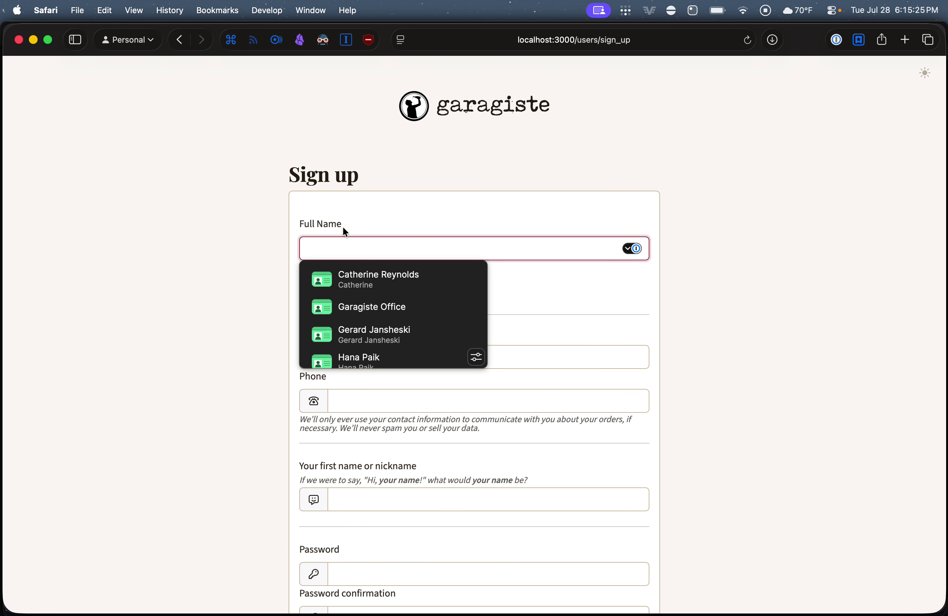
{"action": "type", "text": "Steve"}
{"action": "type", "text": " G"}
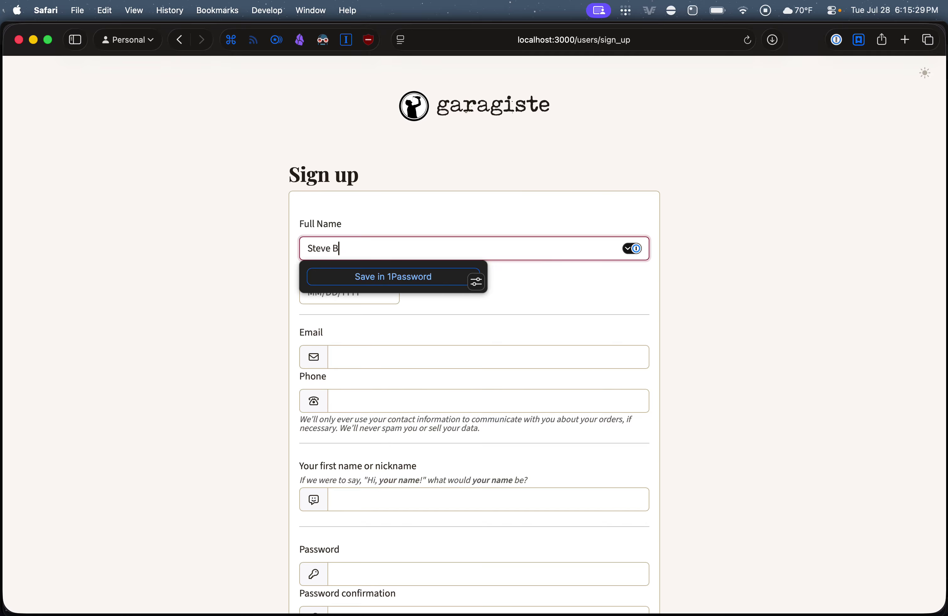
{"action": "key", "text": "shift+BackSpace"}
{"action": "type", "text": "Thoughtbot"}
{"action": "key", "text": "Tab"}
{"action": "type", "text": "11/11/1111"}
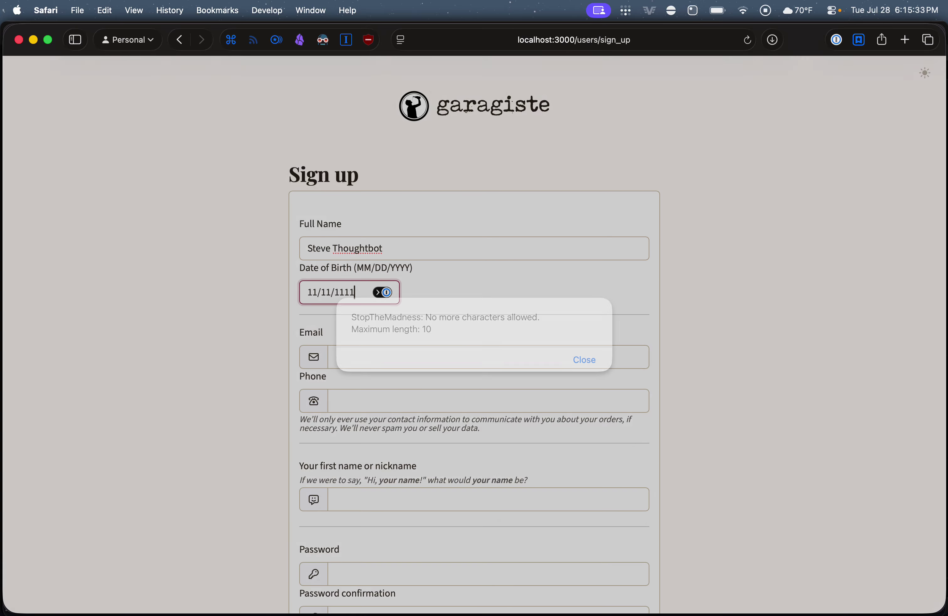
{"action": "left_click", "coordinate": [583, 360]}
Enter and correct the customer's email address, then fill in the phone number
{"action": "left_click", "coordinate": [382, 360]}
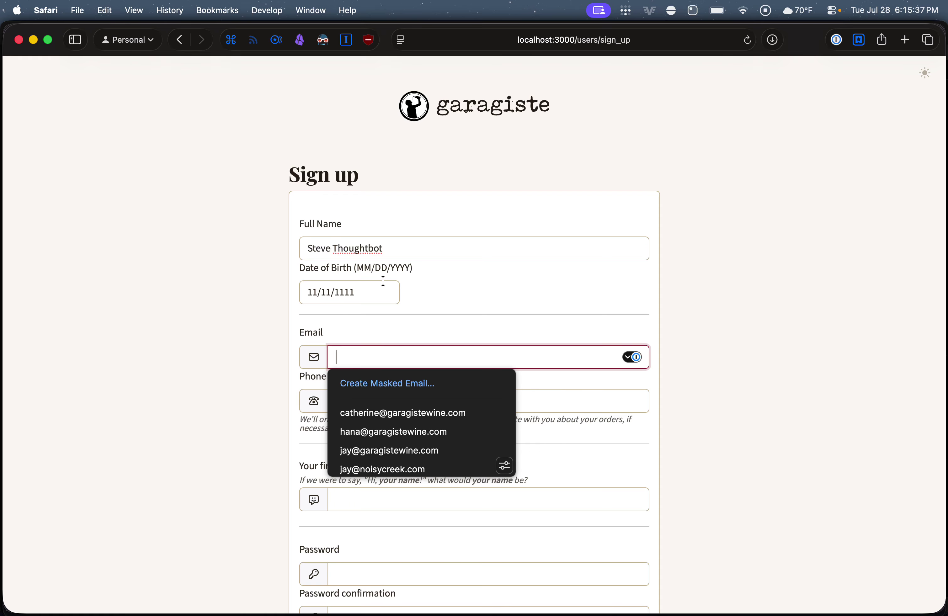
{"action": "type", "text": "steve@example.com"}
{"action": "key", "text": "super+Left"}
{"action": "key", "text": "Right"}
{"action": "key", "text": "Right"}
{"action": "key", "text": "Right"}
{"action": "key", "text": "Right"}
{"action": "key", "text": "Right"}
{"action": "type", "text": "tb"}
{"action": "left_click", "coordinate": [190, 355]}
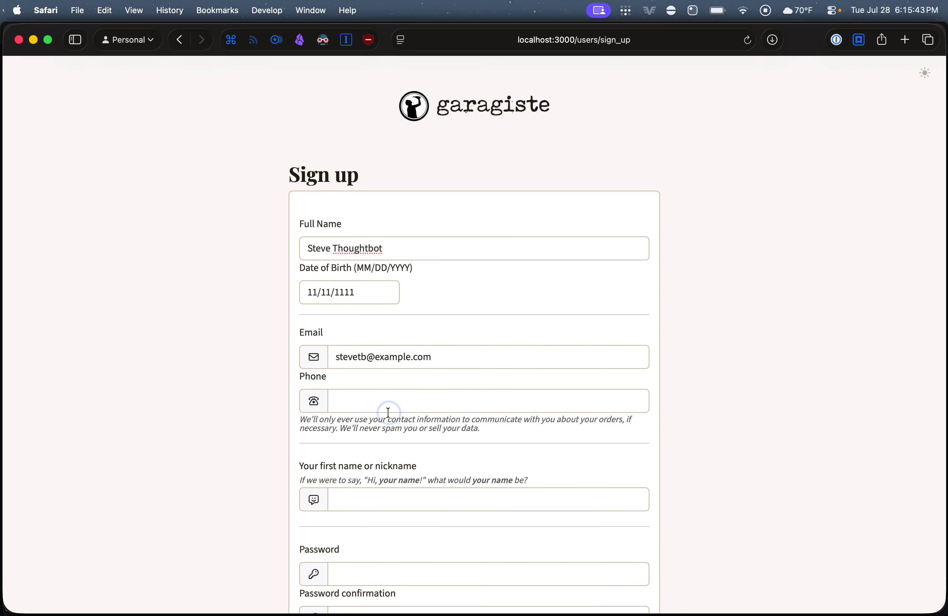
{"action": "left_click", "coordinate": [383, 400]}
{"action": "type", "text": "0"}
Add the customer's nickname and matching account password, then submit the sign-up form
{"action": "left_click", "coordinate": [344, 499]}
{"action": "type", "text": "Steve"}
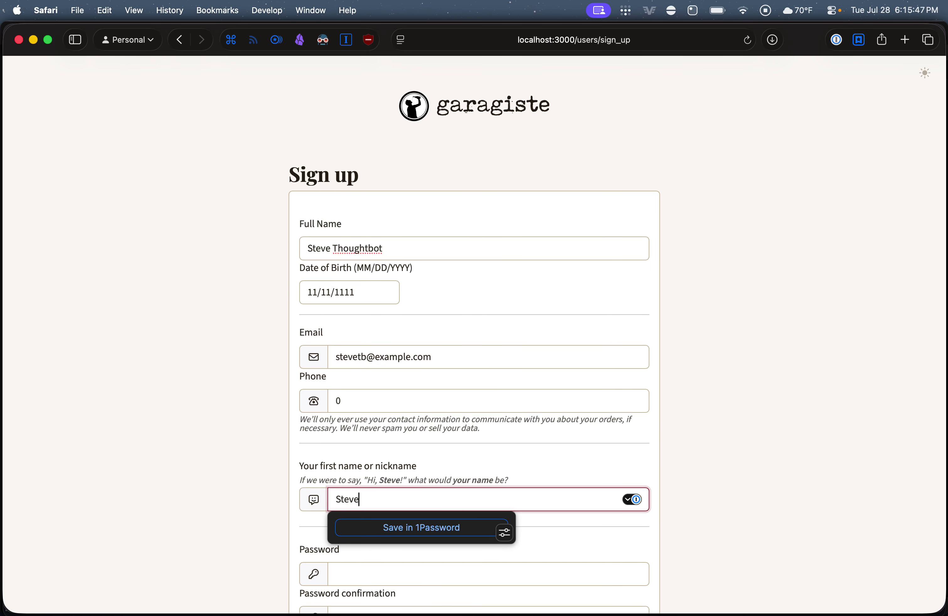
{"action": "left_click", "coordinate": [271, 522]}
{"action": "scroll", "coordinate": [272, 520], "scroll_direction": "down", "scroll_amount": 5}
{"action": "left_click", "coordinate": [372, 374]}
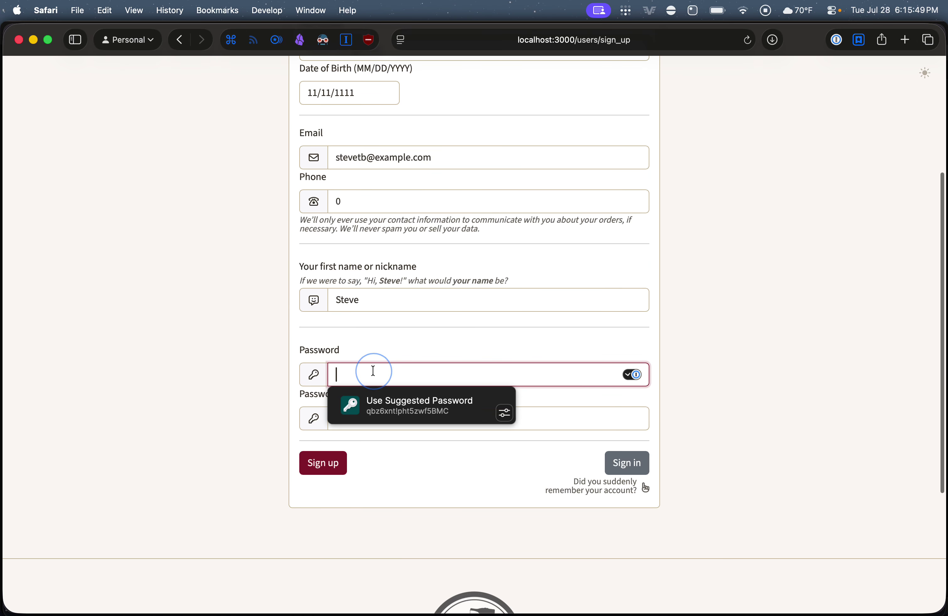
{"action": "type", "text": "password"}
{"action": "left_click", "coordinate": [334, 417]}
{"action": "type", "text": "passwor"}
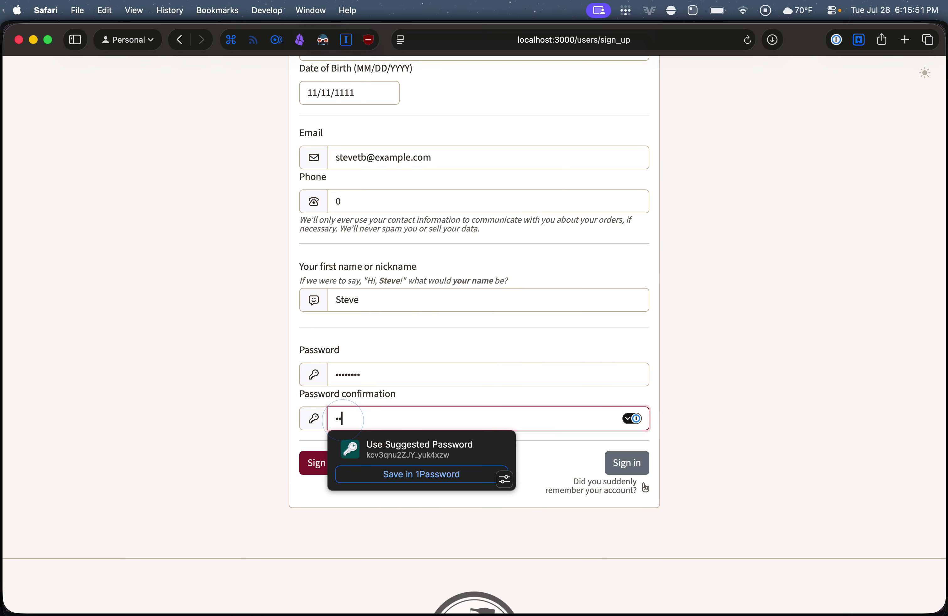
{"action": "type", "text": "d"}
{"action": "left_click", "coordinate": [212, 407]}
{"action": "left_click", "coordinate": [321, 468]}
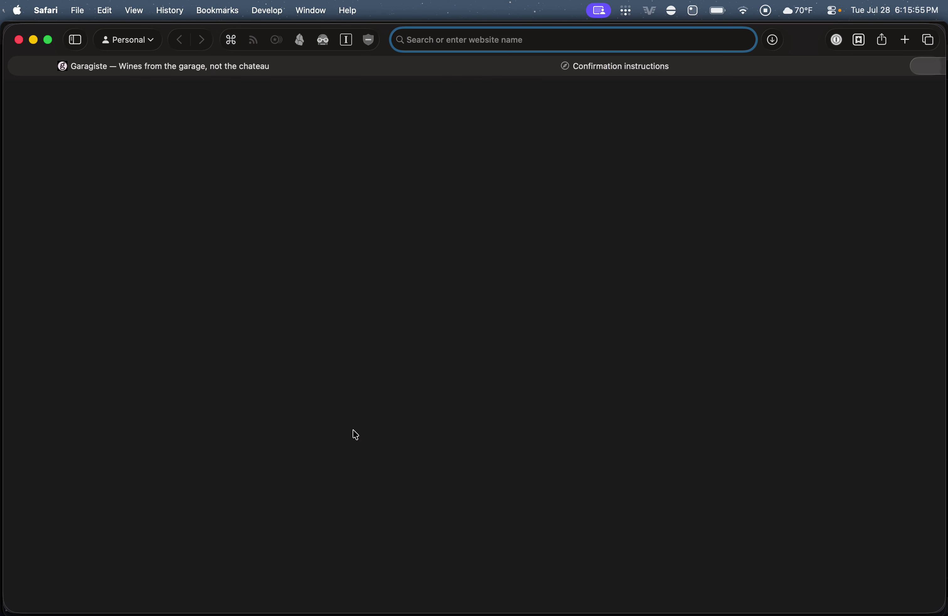
Switch between the confirmation instructions and new customer notification email tabs
{"action": "key", "text": "shift+super+bracketleft"}
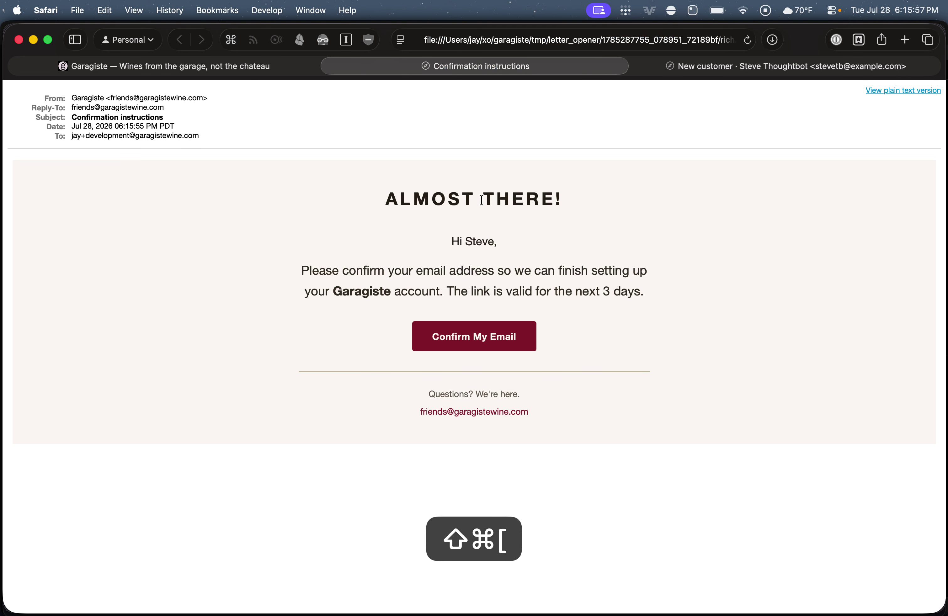
{"action": "key", "text": "shift+super+bracketleft"}
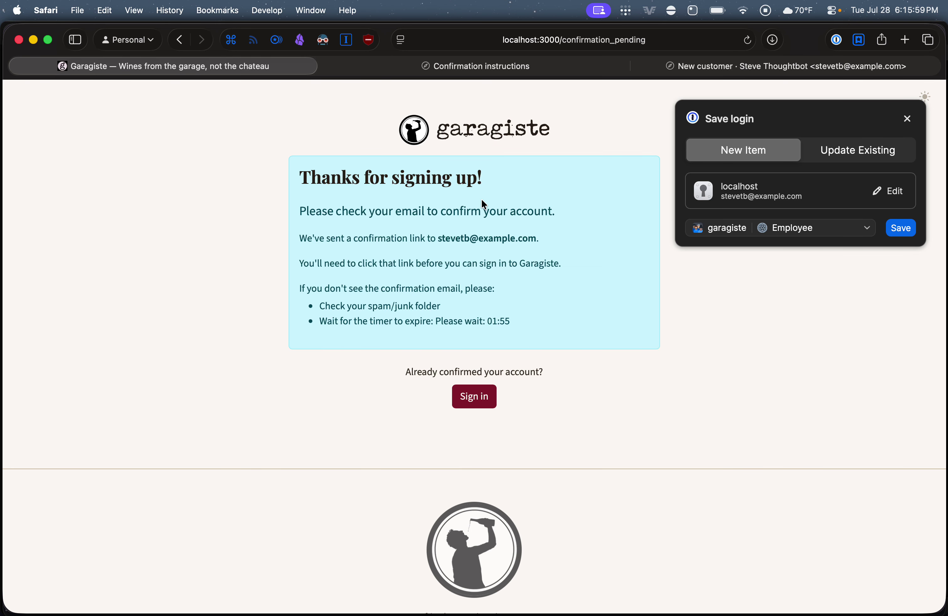
{"action": "key", "text": "shift+super+bracketright"}
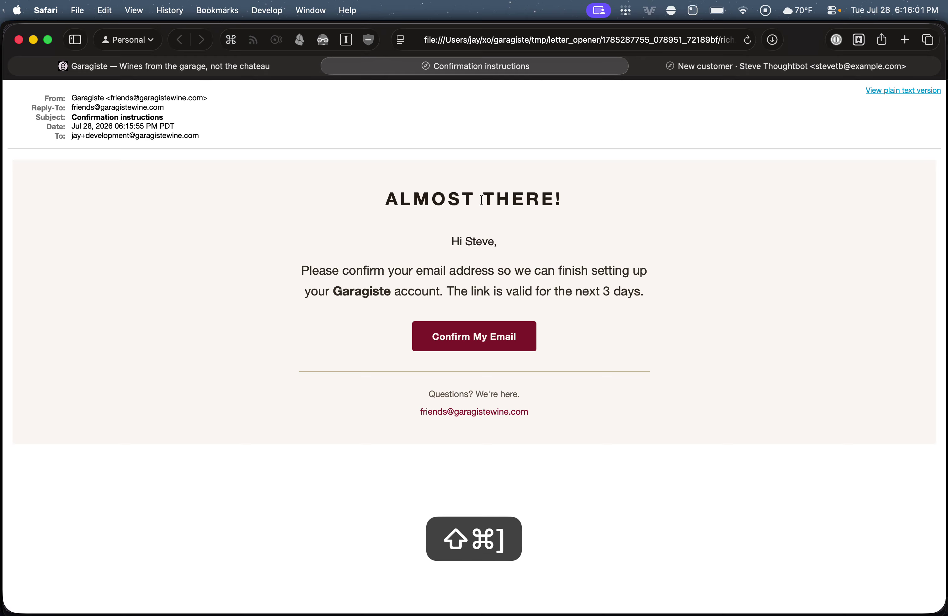
{"action": "key", "text": "shift+super+bracketright"}
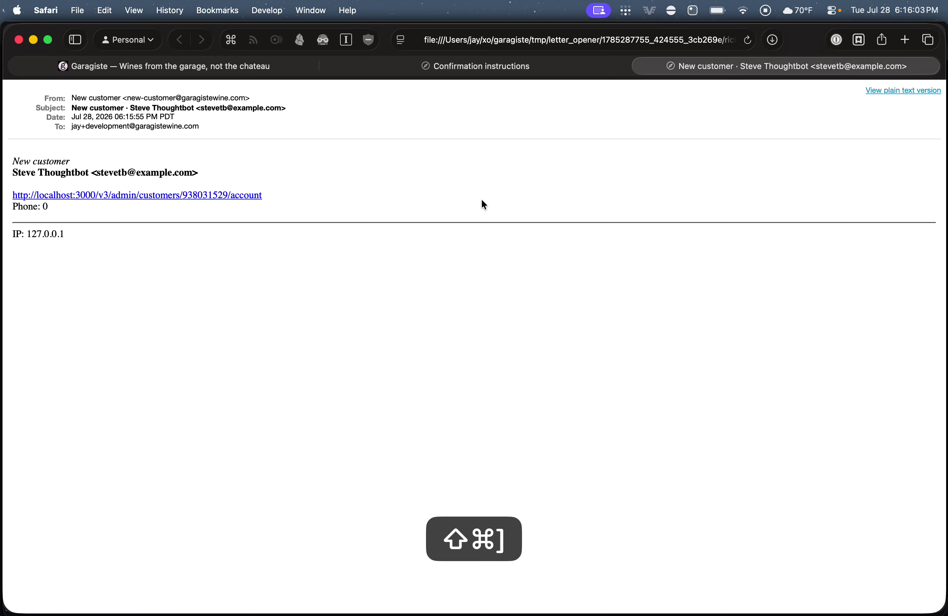
Select text in the notification email, then confirm the email address from the confirmation email
{"action": "left_click_drag", "start_coordinate": [95, 256], "coordinate": [76, 127]}
{"action": "double_click", "coordinate": [75, 127]}
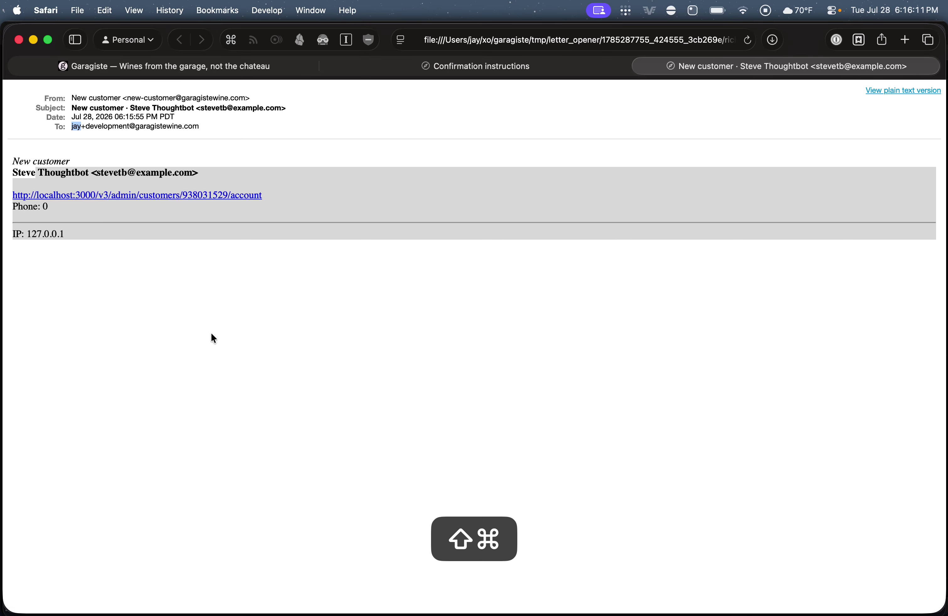
{"action": "key", "text": "shift+super+bracketleft"}
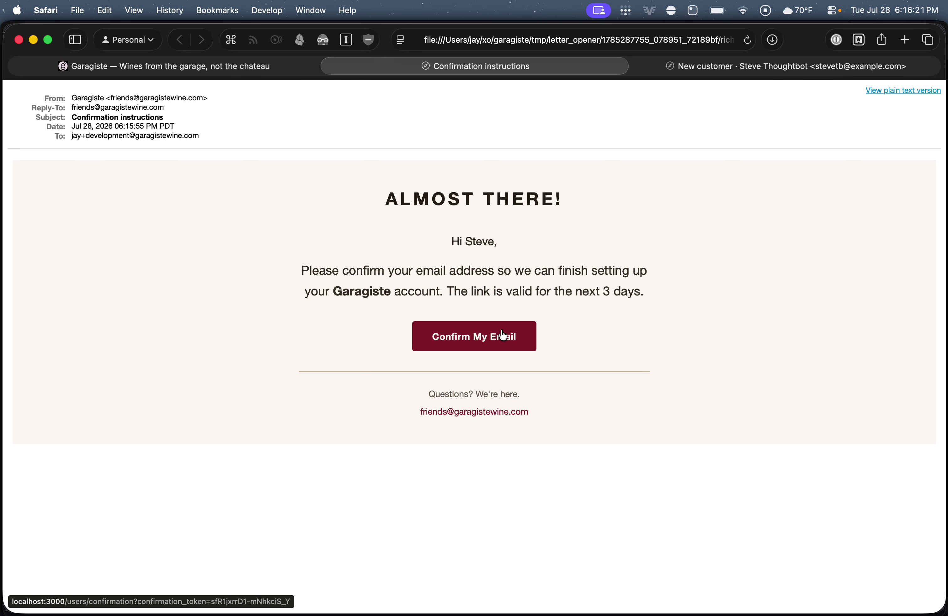
{"action": "left_click", "coordinate": [480, 342]}
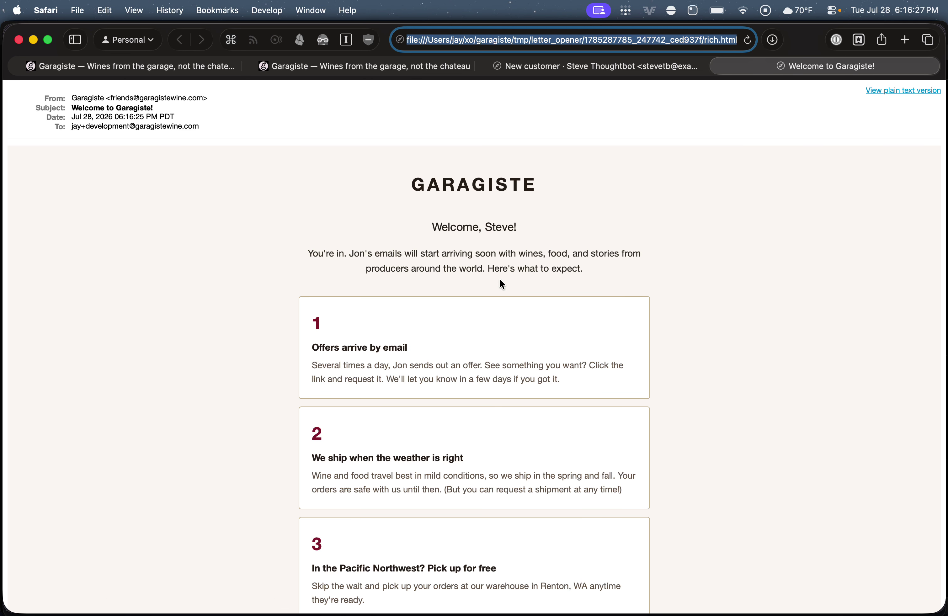
Read the Welcome to Garagiste email's offers and shipping sections, then follow Set Up Your Account
{"action": "scroll", "coordinate": [503, 312], "scroll_direction": "down", "scroll_amount": 5}
{"action": "scroll", "coordinate": [503, 310], "scroll_direction": "up", "scroll_amount": 5}
{"action": "scroll", "coordinate": [503, 309], "scroll_direction": "down", "scroll_amount": 5}
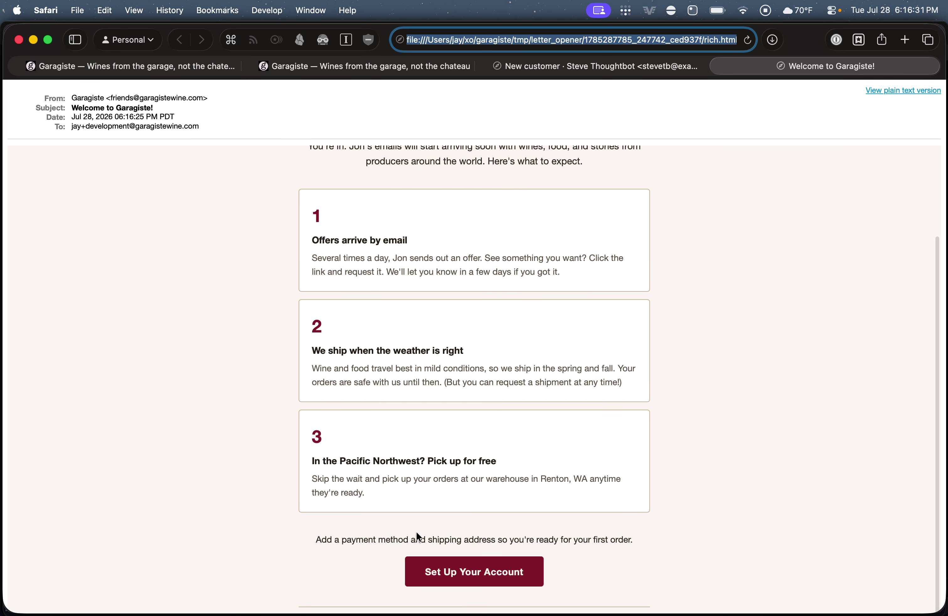
{"action": "scroll", "coordinate": [440, 350], "scroll_direction": "up", "scroll_amount": 4}
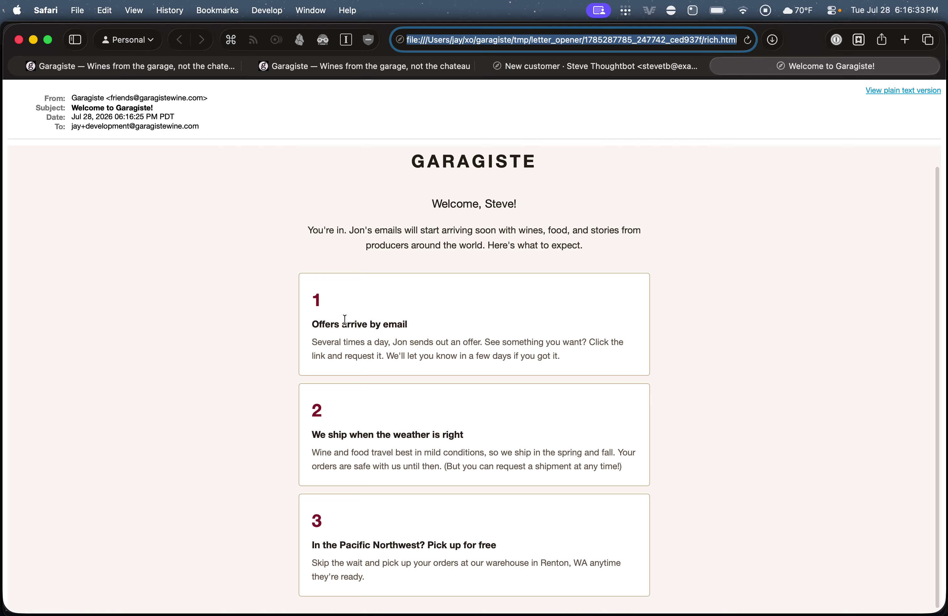
{"action": "left_click_drag", "start_coordinate": [313, 298], "coordinate": [429, 355]}
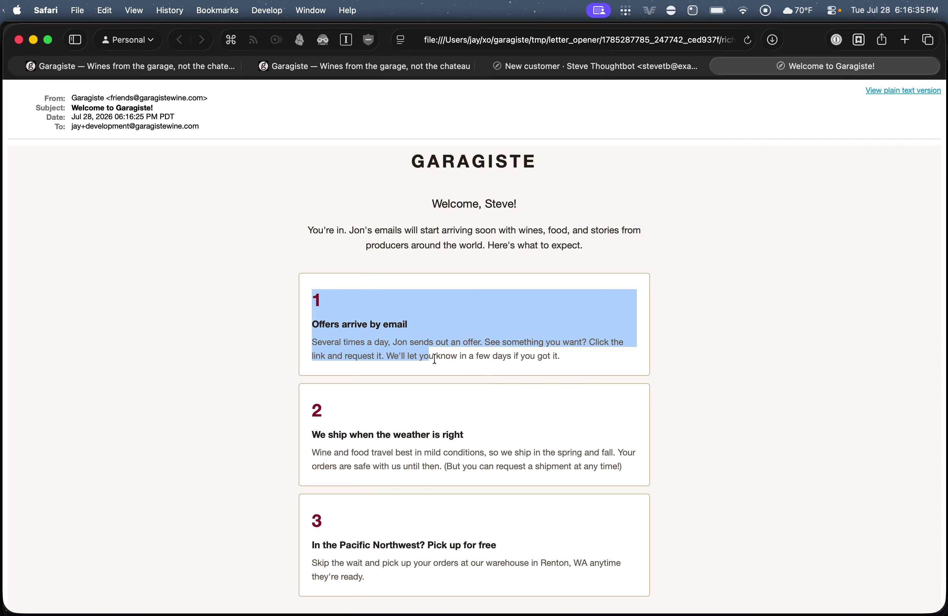
{"action": "scroll", "coordinate": [445, 466], "scroll_direction": "down", "scroll_amount": 3}
{"action": "left_click", "coordinate": [311, 363]}
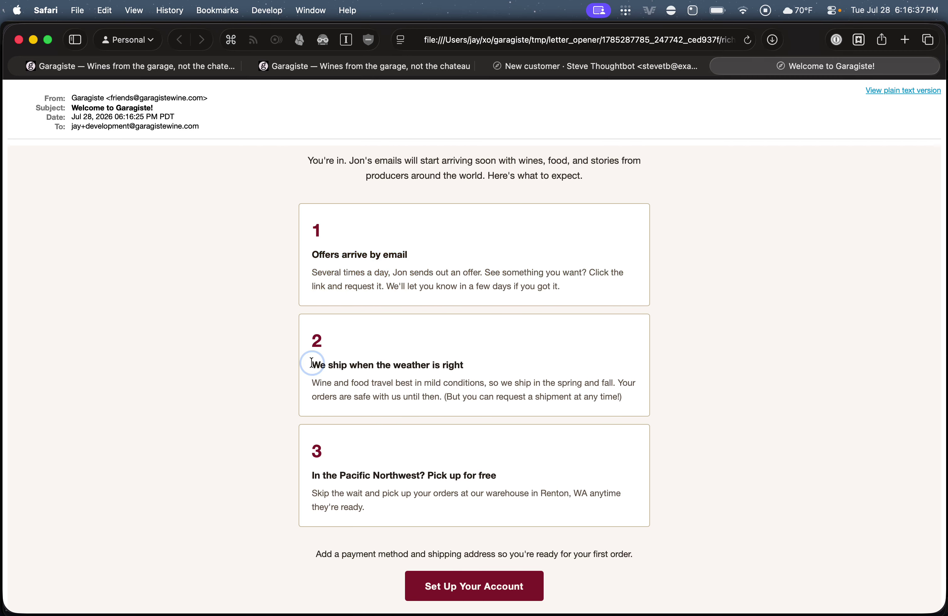
{"action": "left_click_drag", "start_coordinate": [311, 362], "coordinate": [515, 371]}
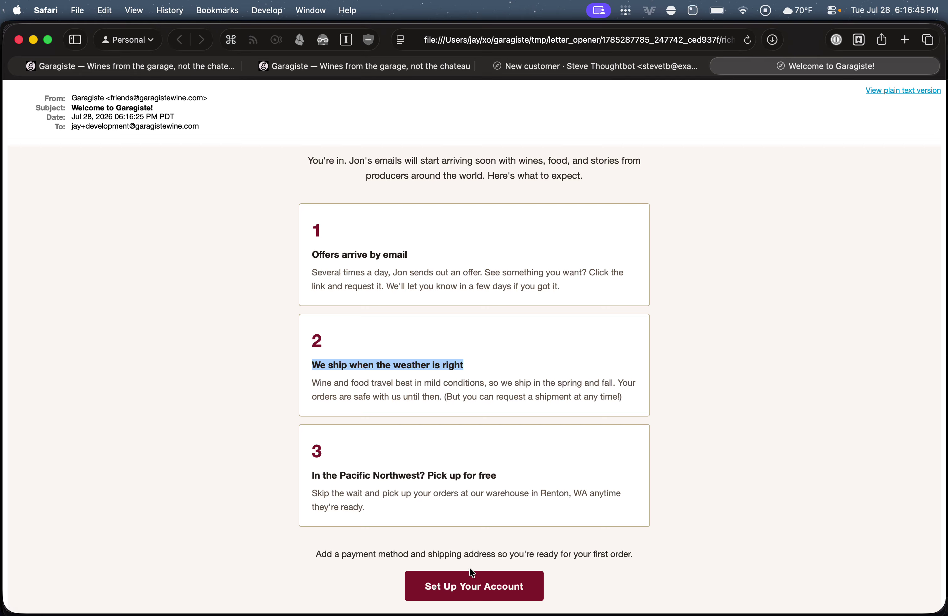
{"action": "left_click", "coordinate": [482, 591]}
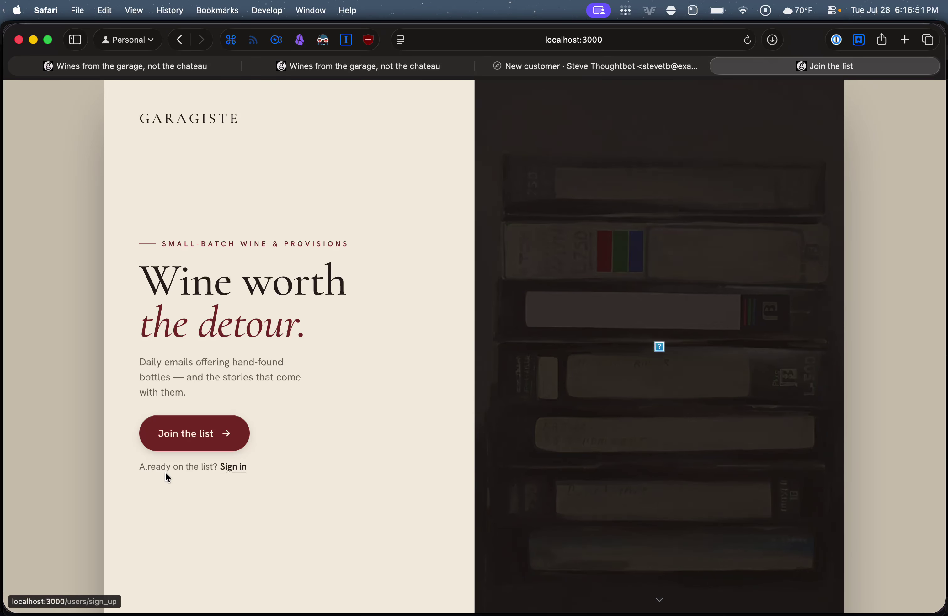
Sign in with the customer's email and password, with Remember me ticked
{"action": "left_click", "coordinate": [228, 465]}
{"action": "left_click", "coordinate": [325, 270]}
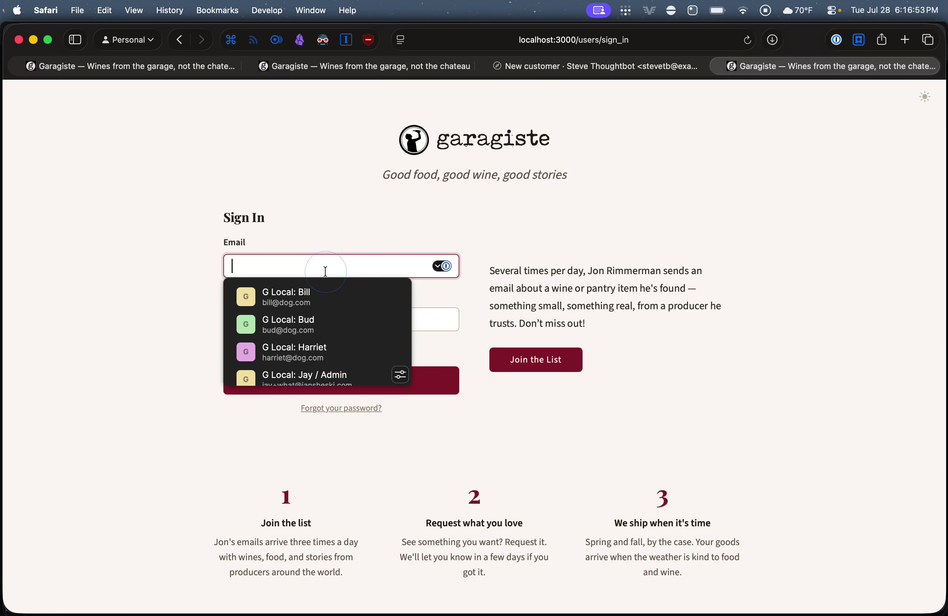
{"action": "type", "text": "stevetb@example.com"}
{"action": "key", "text": "Tab"}
{"action": "type", "text": "password"}
{"action": "left_click", "coordinate": [132, 282]}
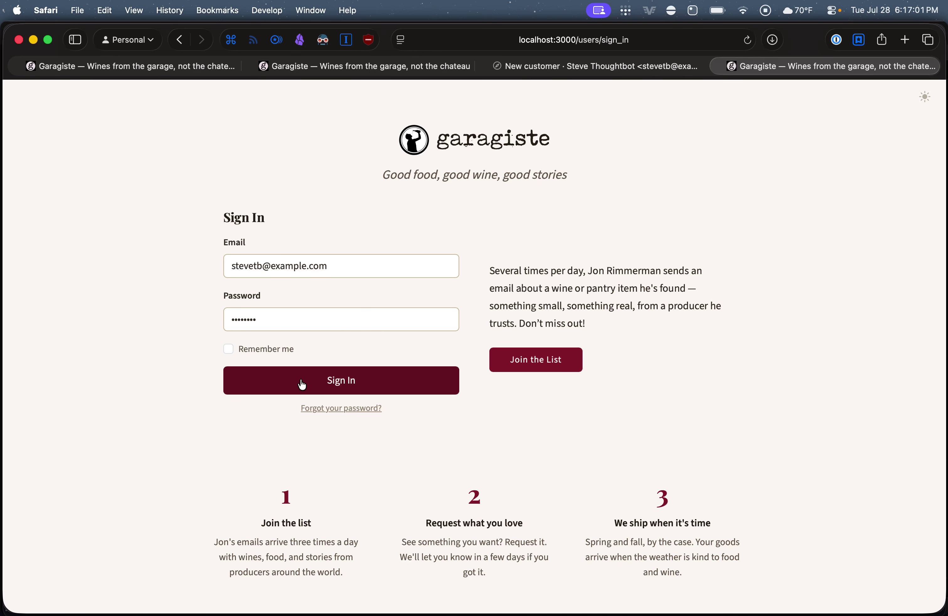
{"action": "left_click", "coordinate": [269, 351]}
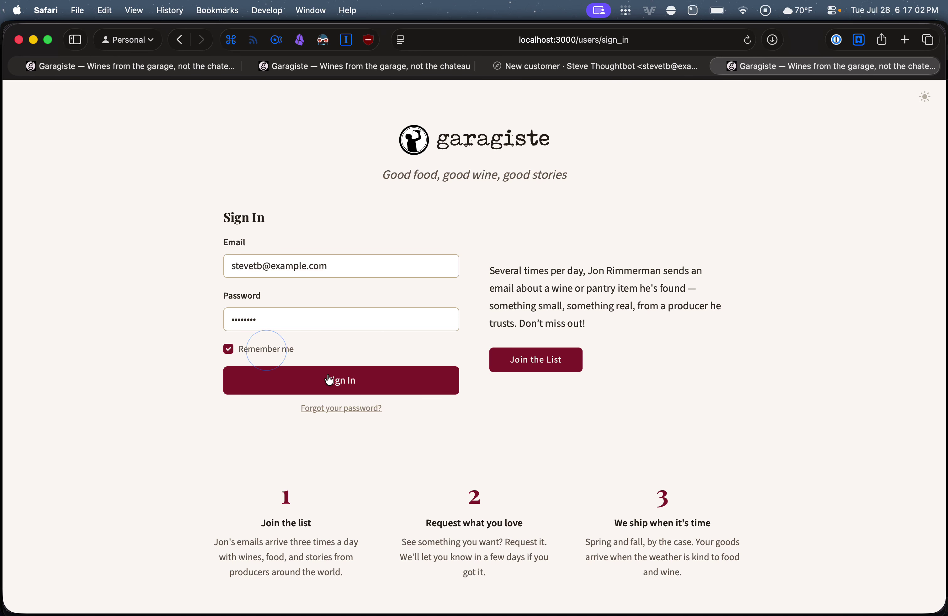
{"action": "left_click", "coordinate": [345, 388]}
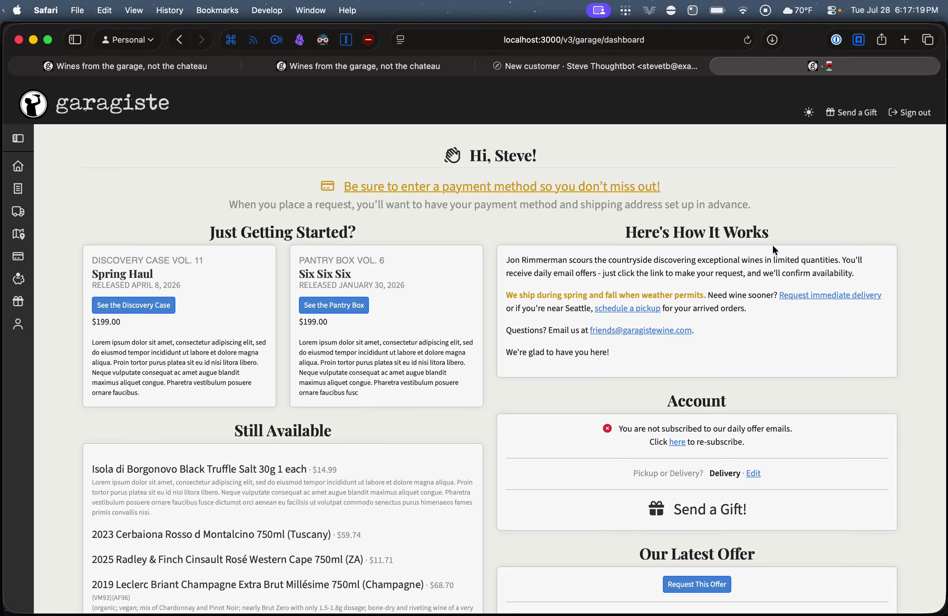
Highlight, then deselect, the dashboard's greeting and payment method reminder text
{"action": "left_click_drag", "start_coordinate": [751, 212], "coordinate": [781, 202]}
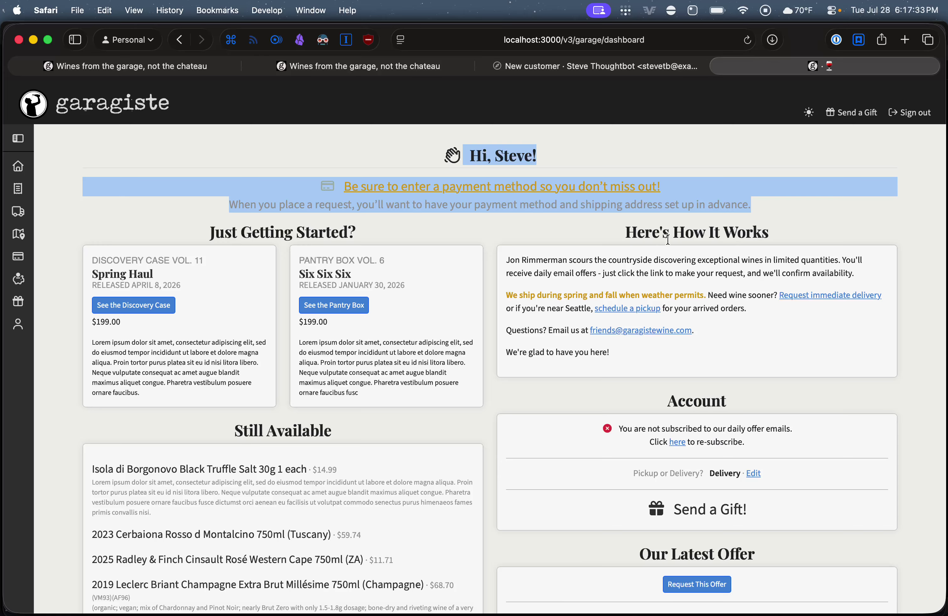
{"action": "left_click", "coordinate": [621, 158]}
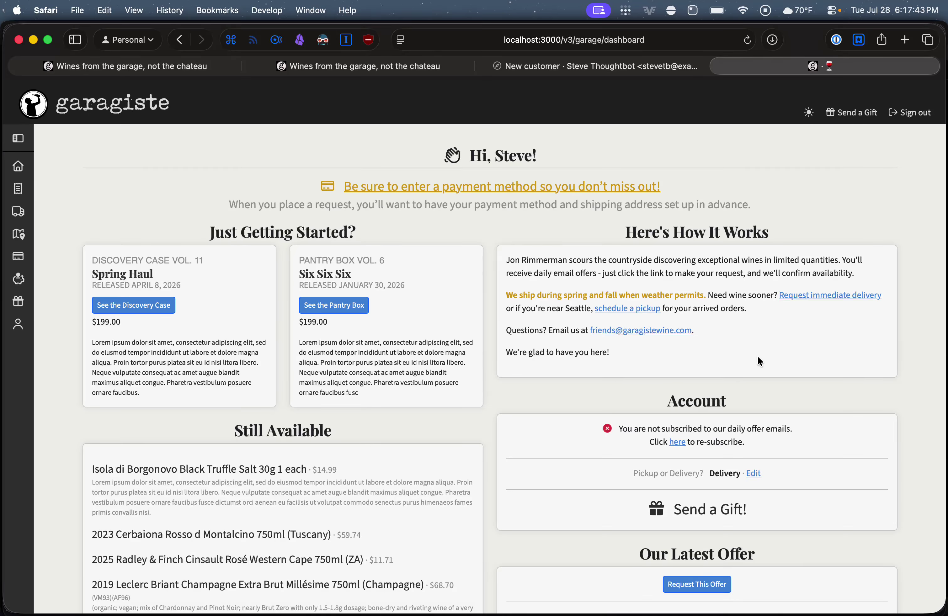
{"action": "scroll", "coordinate": [758, 355], "scroll_direction": "down", "scroll_amount": 3}
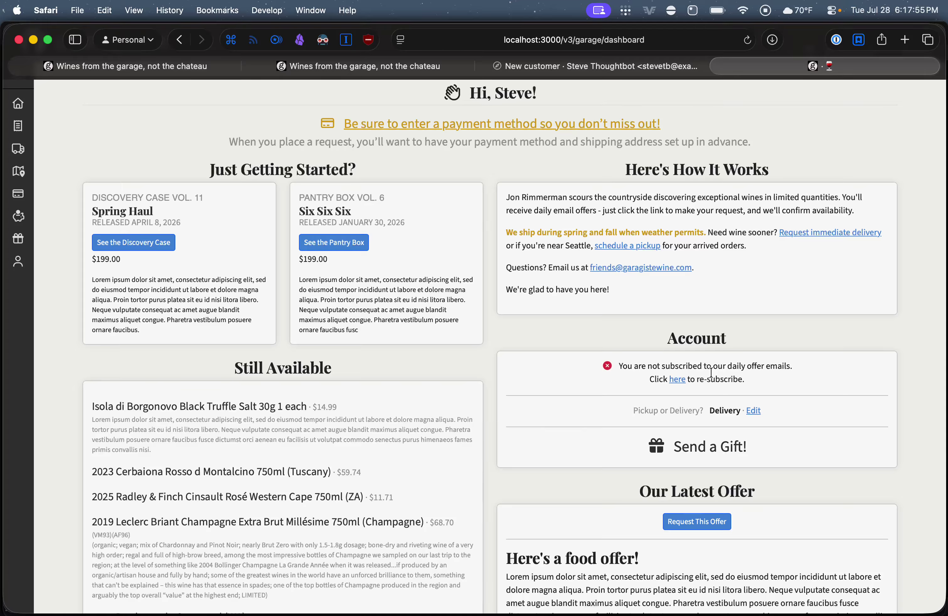
{"action": "left_click_drag", "start_coordinate": [744, 381], "coordinate": [619, 366]}
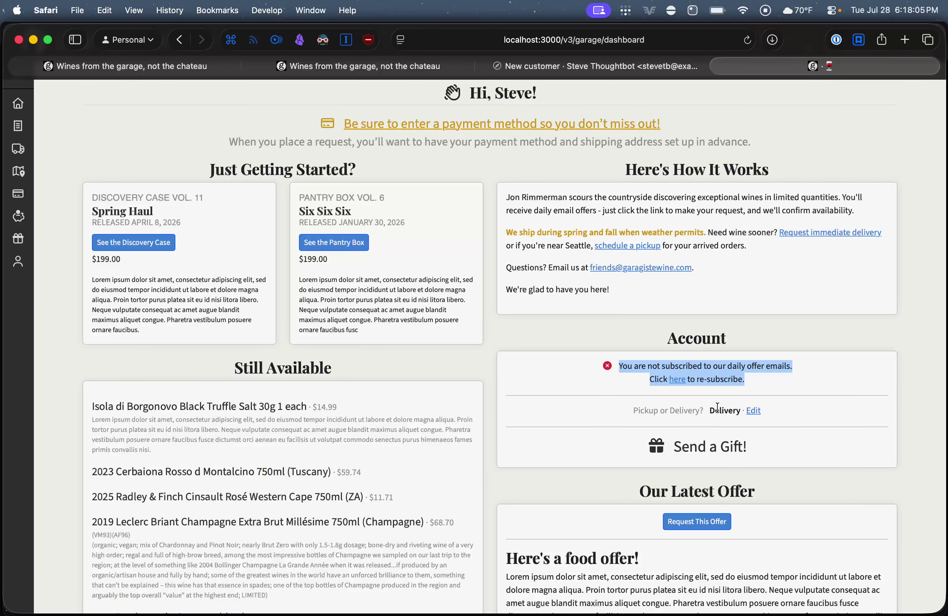
{"action": "scroll", "coordinate": [718, 406], "scroll_direction": "down", "scroll_amount": 5}
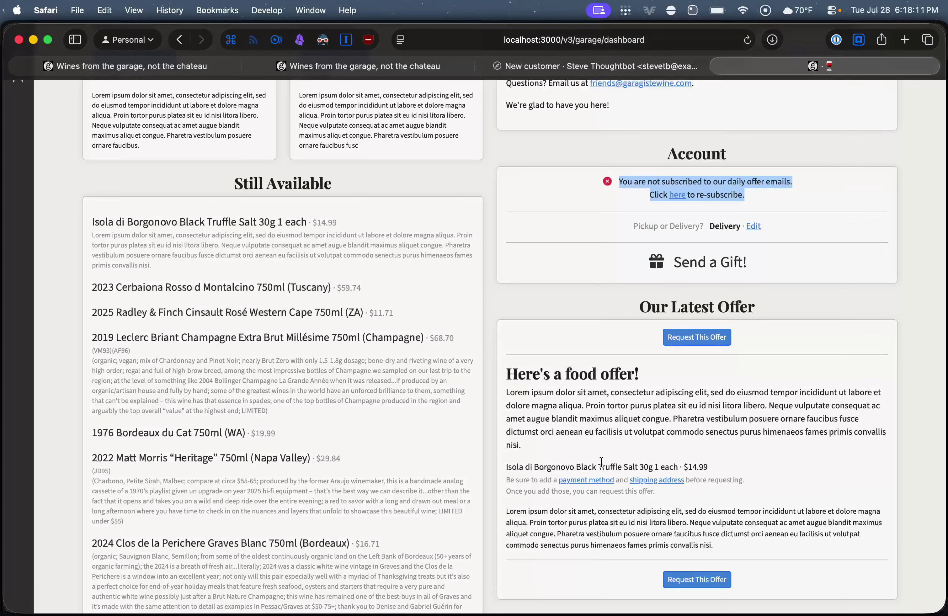